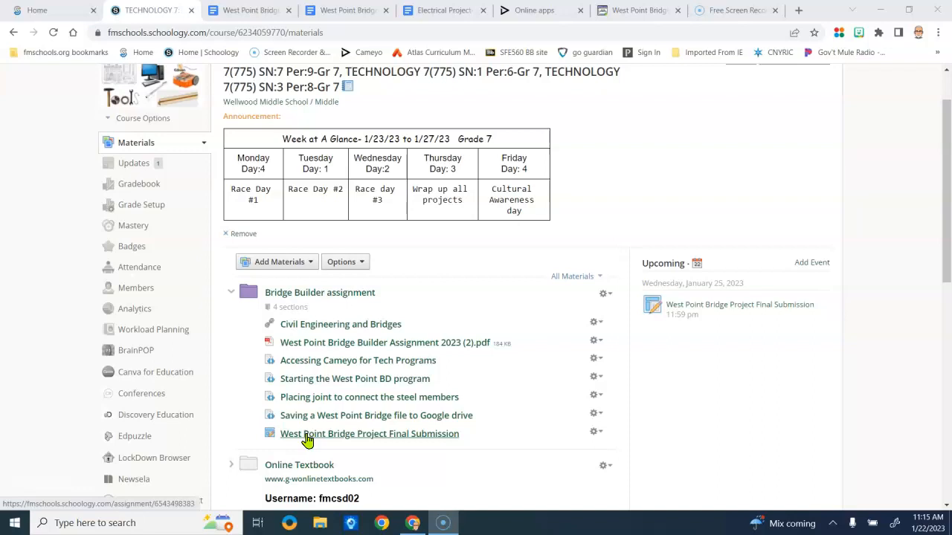
- Open the West Point Bridge Project Final Submission assignment and view the West Point Bridge Assignment final document
left_click(308, 435)
left_click(357, 12)
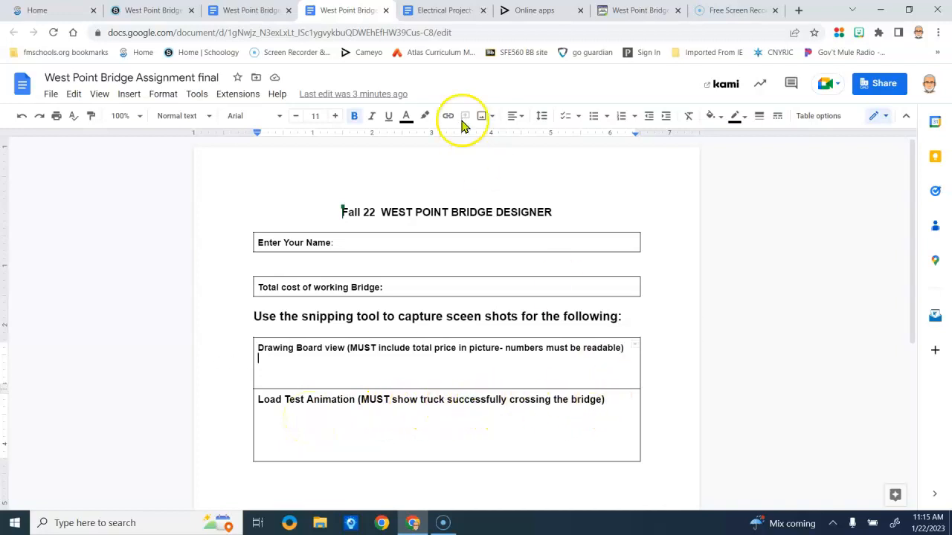
- Bring up the bridge design in West Point Bridge Designer and launch Snipping Tool
left_click(632, 20)
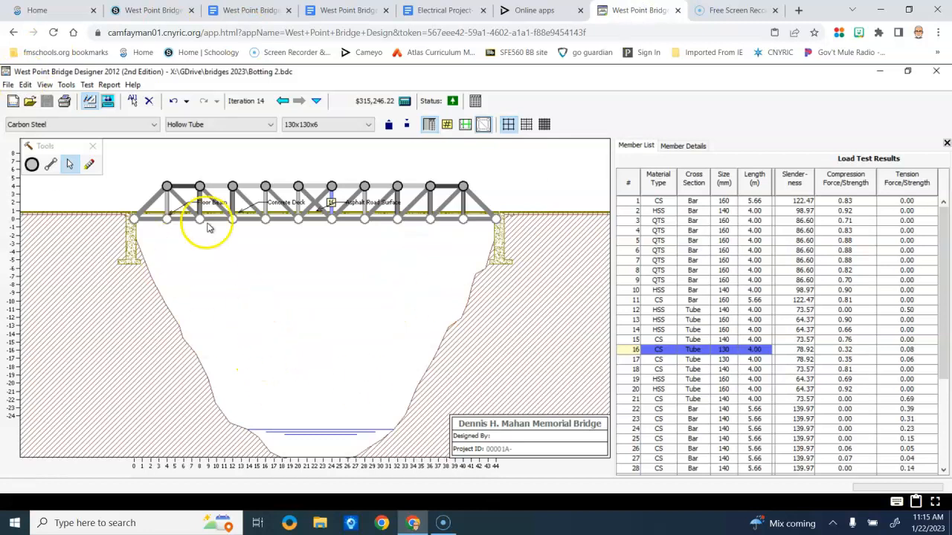
left_click(81, 524)
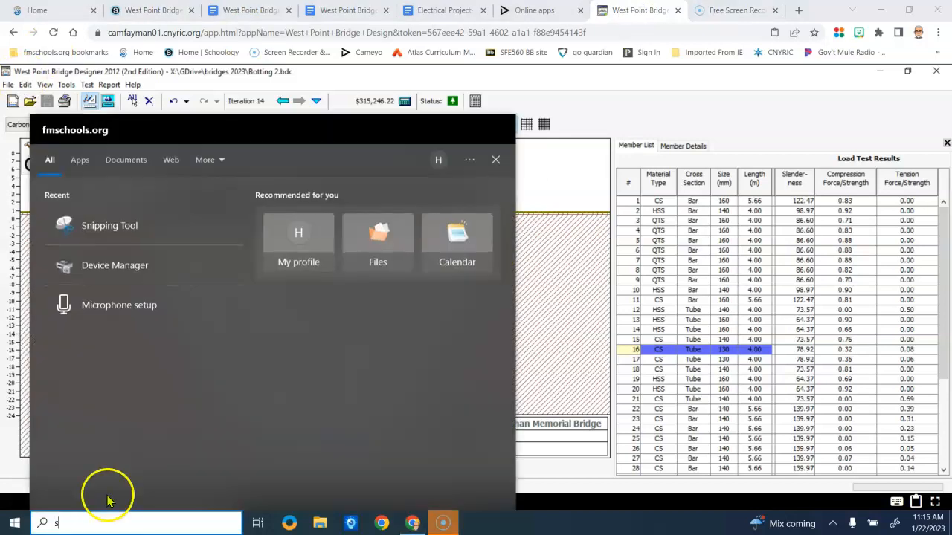
type("sni")
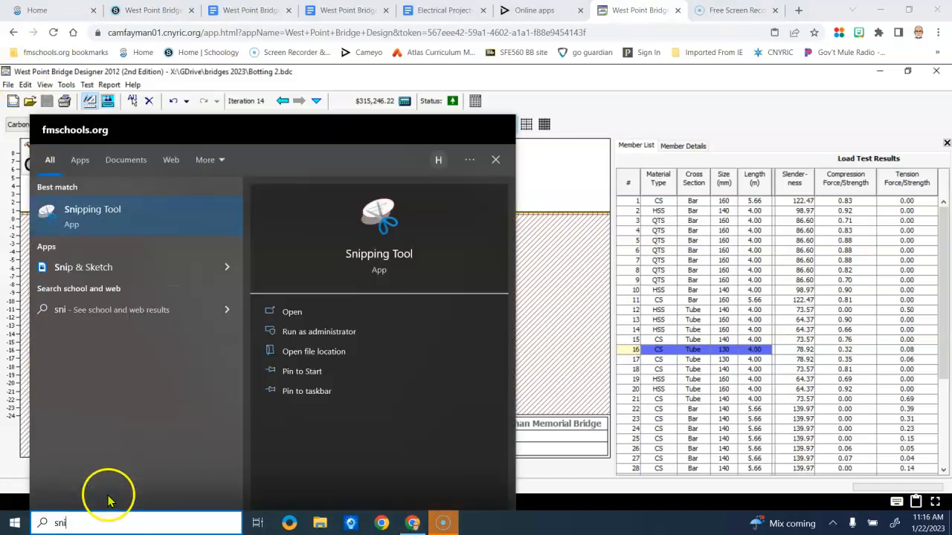
left_click(77, 214)
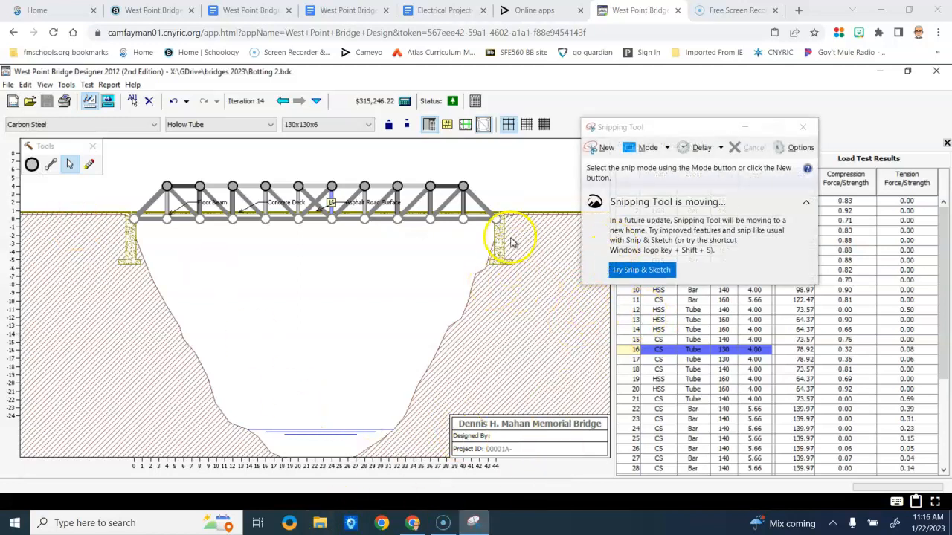
- Snip the drawing board area showing the whole bridge and its total price, and copy the snip
left_click(604, 151)
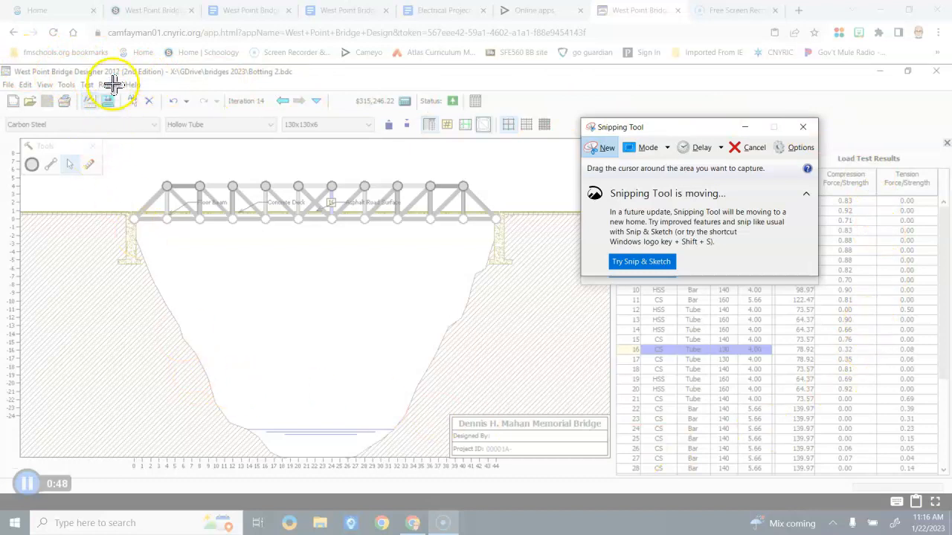
left_click_drag(120, 64, 508, 258)
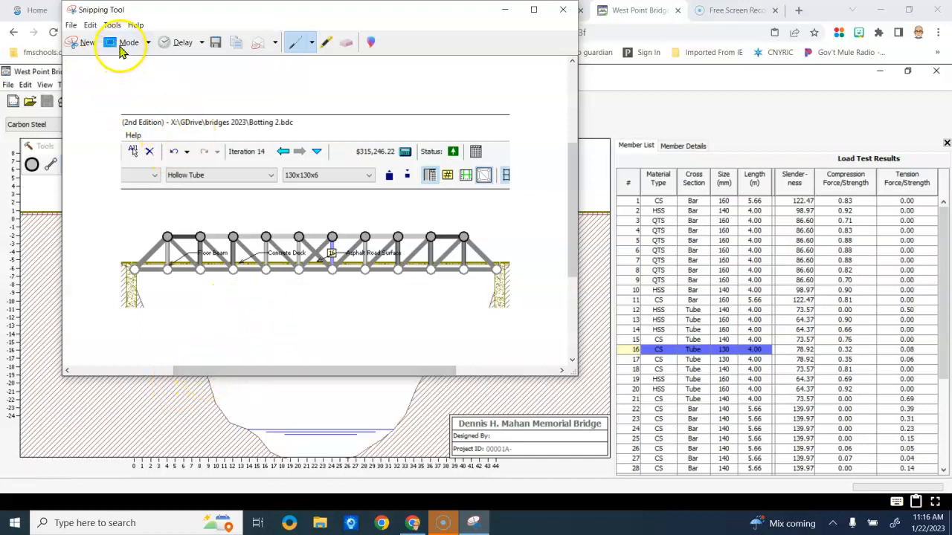
left_click(90, 24)
left_click(91, 44)
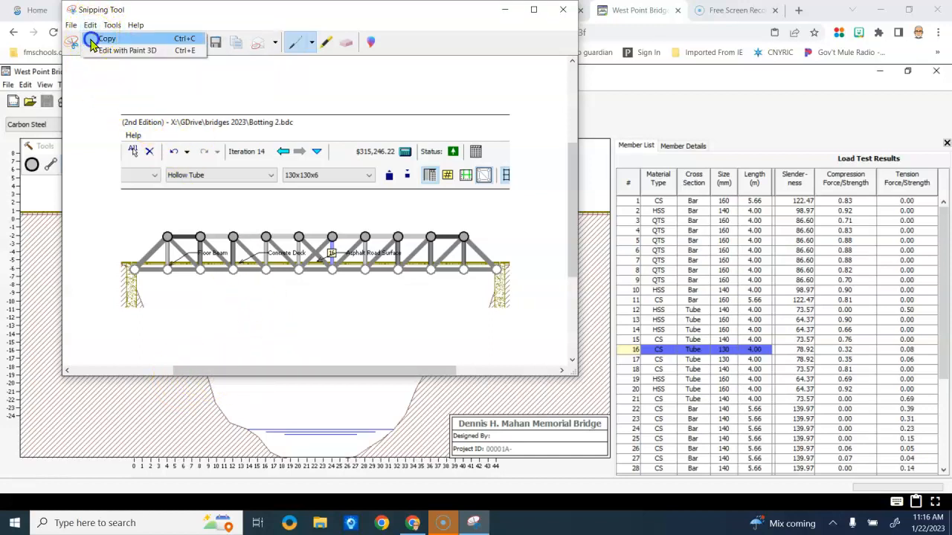
- Copy the bridge snip again and paste it under the Drawing Board view heading in the Google Docs assignment document
left_click(411, 522)
left_click(348, 12)
left_click(278, 363)
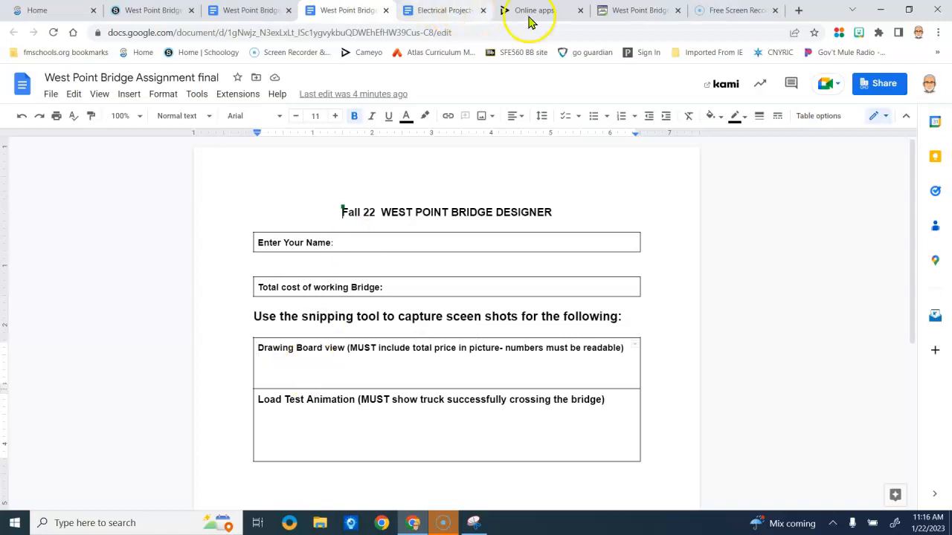
left_click(485, 525)
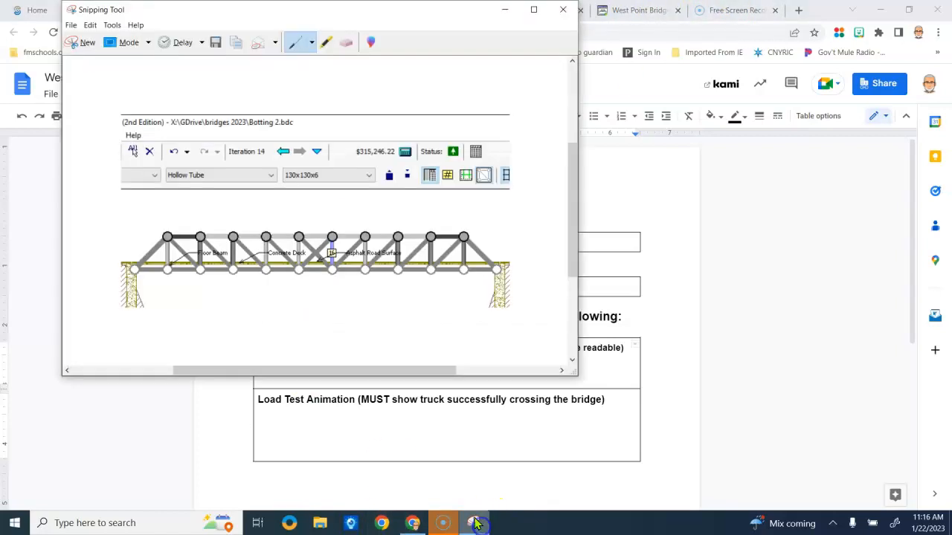
left_click(93, 26)
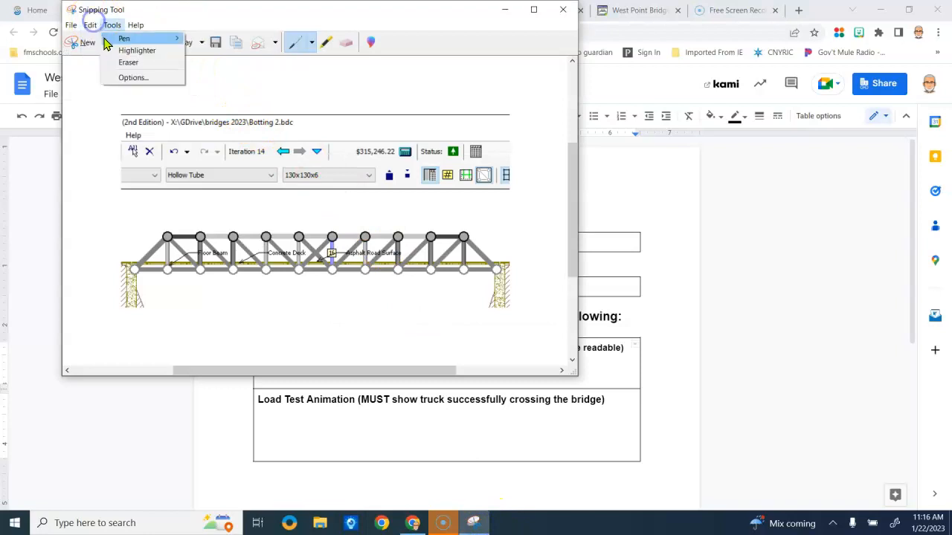
left_click(101, 38)
left_click(290, 415)
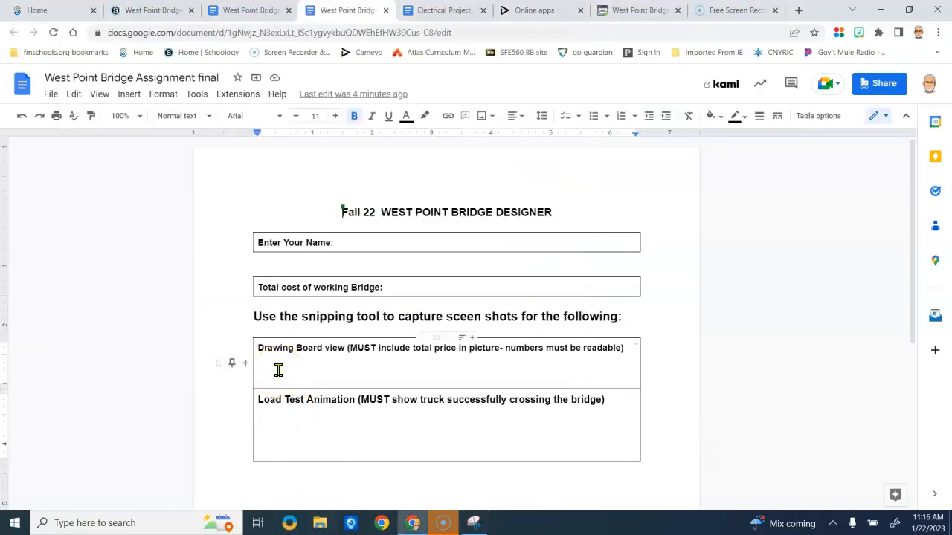
left_click(278, 371)
key("ctrl+v")
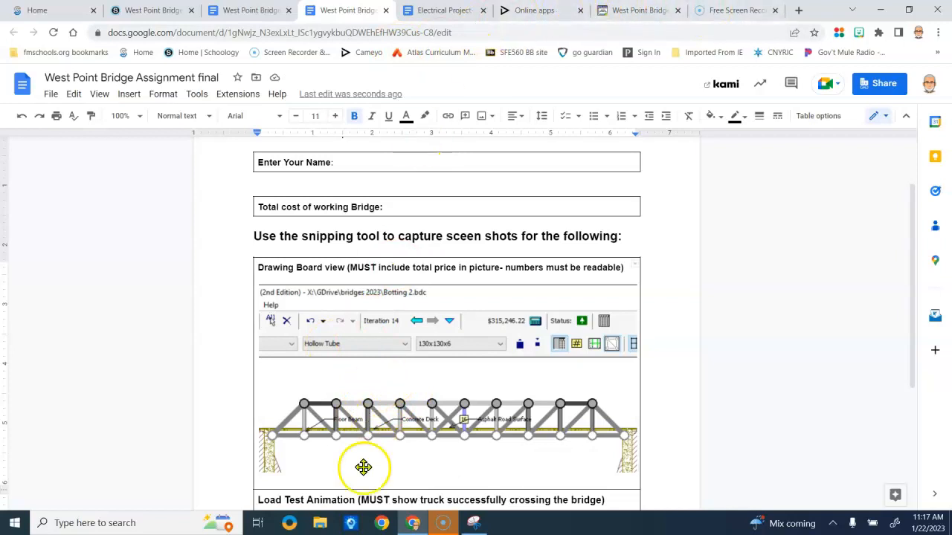
- Close the Snipping Tool window holding the drawing board snip
left_click(474, 524)
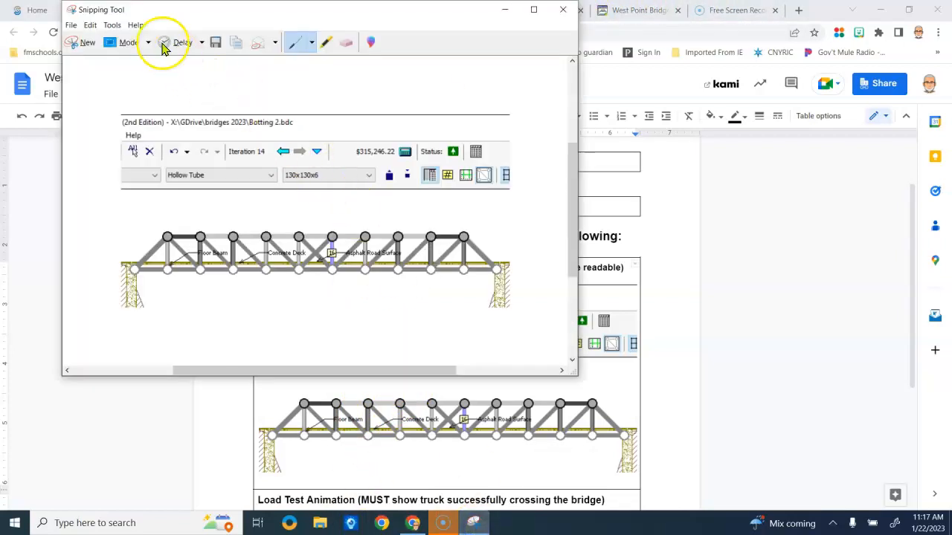
left_click(89, 25)
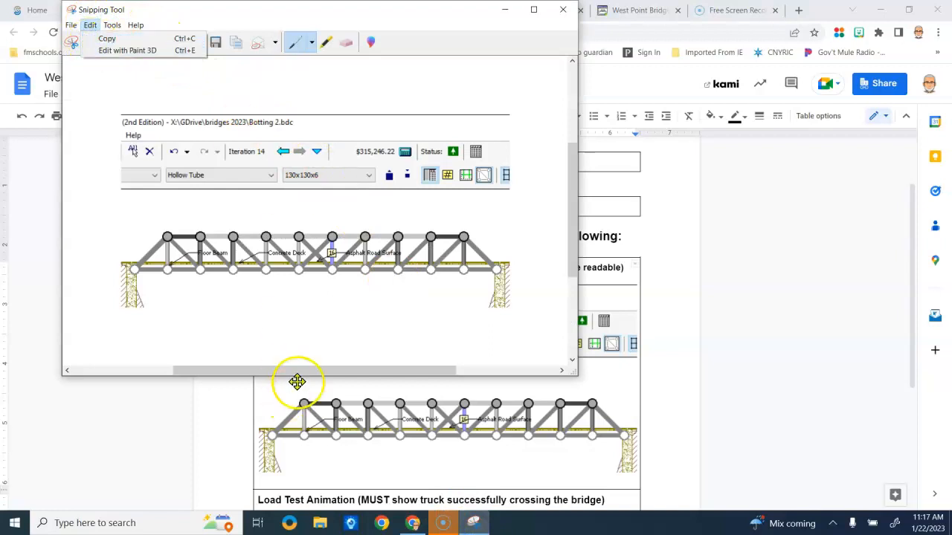
left_click(562, 13)
left_click(376, 203)
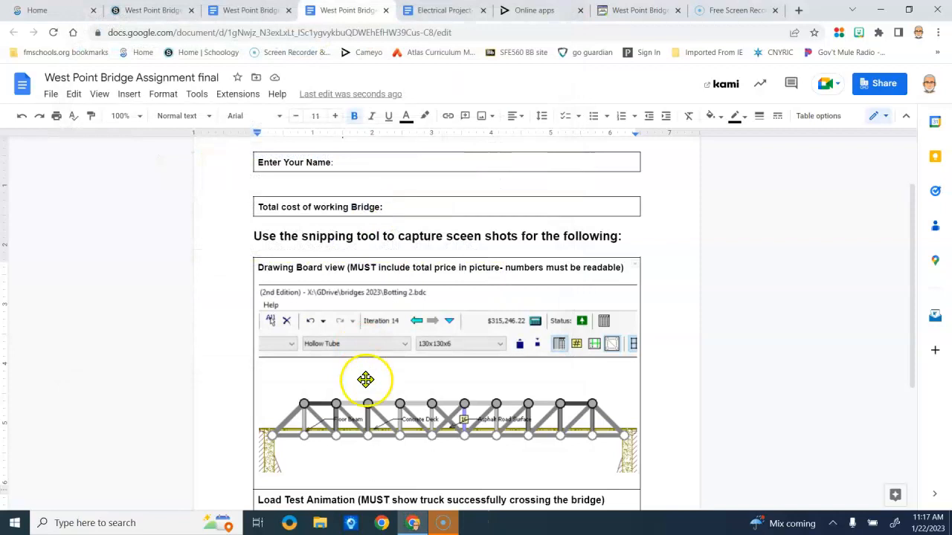
- Run the bridge's load test in West Point Bridge Designer and pause the animation with the truck at the far end of the bridge
scroll(365, 379, "down", 2)
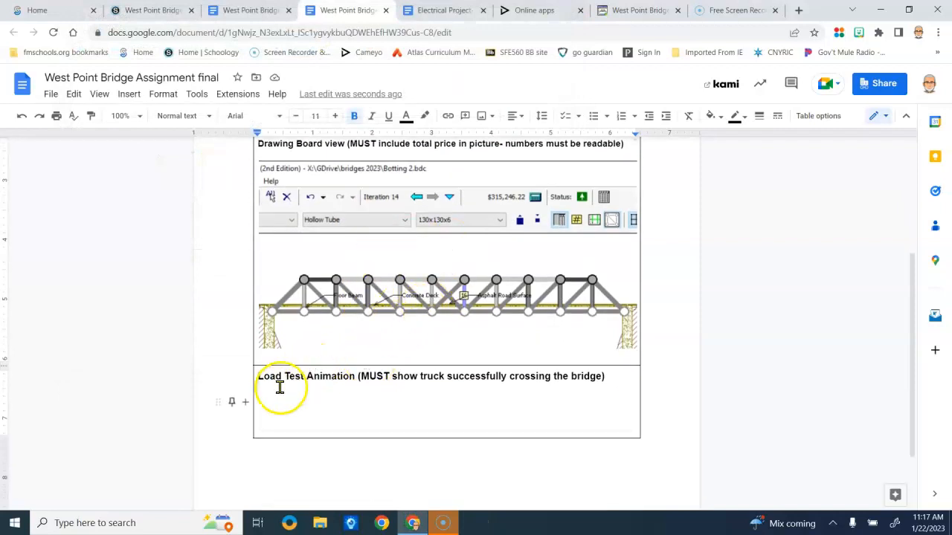
left_click(632, 10)
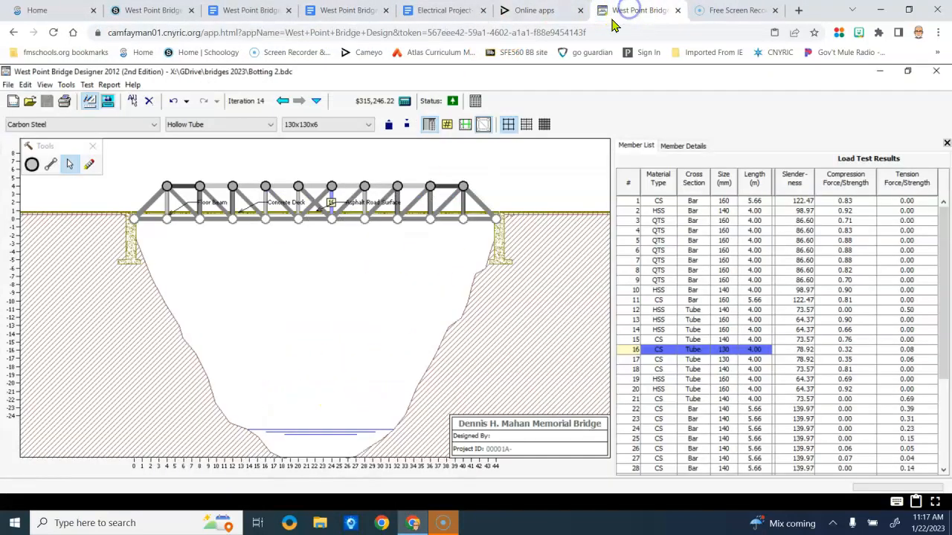
left_click(106, 103)
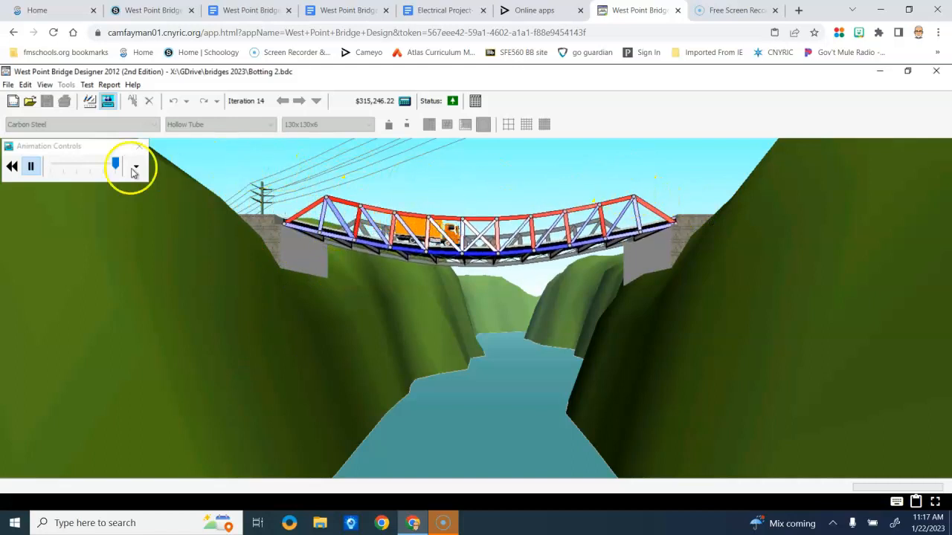
left_click(29, 168)
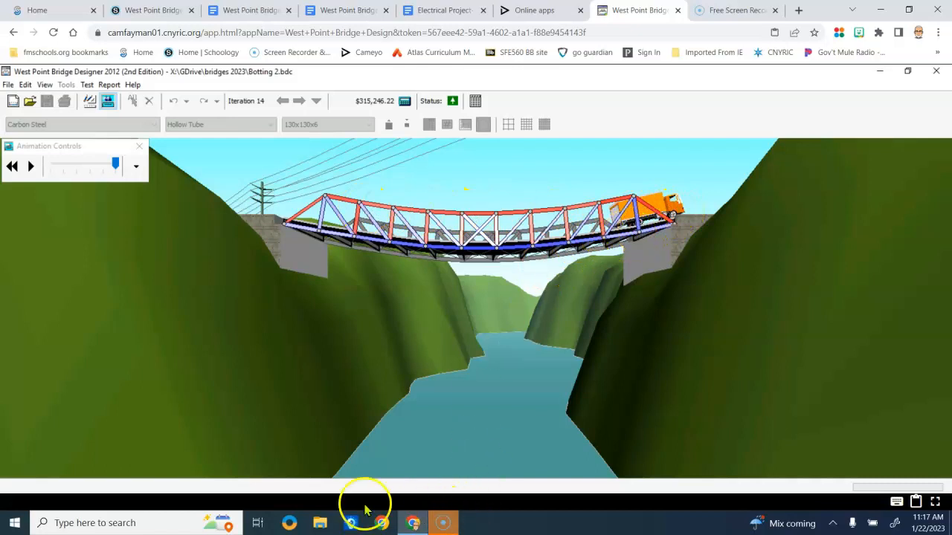
- Launch Snipping Tool and move its window clear of the bridge in the paused animation
left_click(154, 521)
type("snip")
left_click(94, 215)
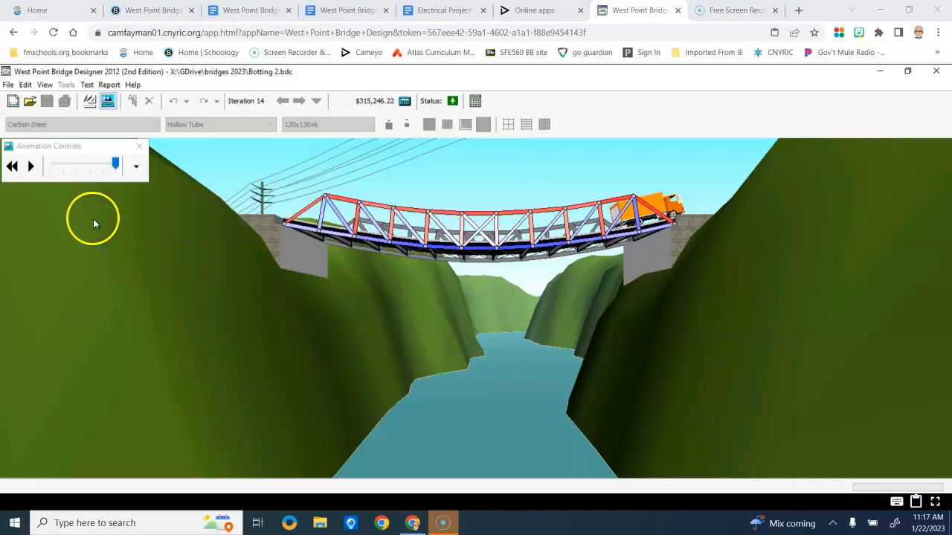
left_click_drag(673, 128, 786, 267)
- Snip the load test view with the bridge, truck and total price, and copy the snip
left_click(720, 295)
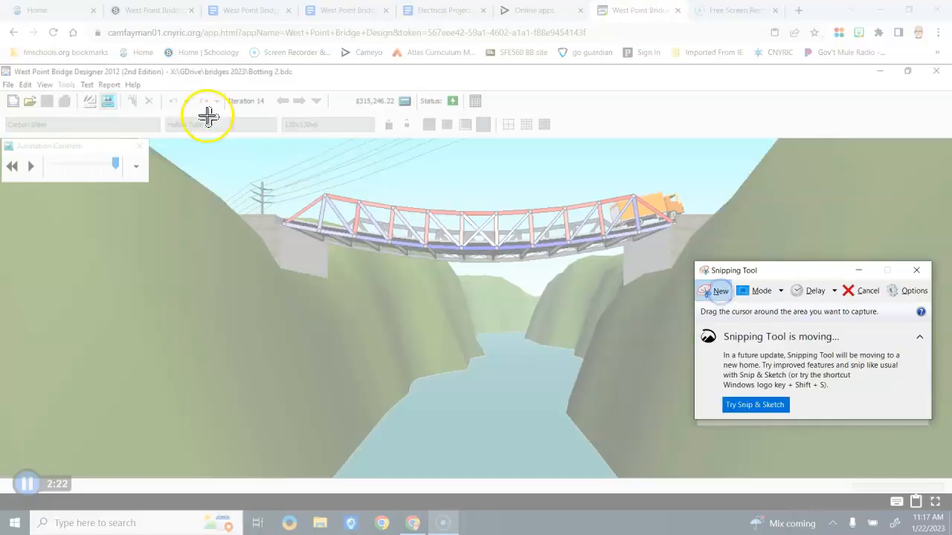
left_click_drag(236, 71, 698, 280)
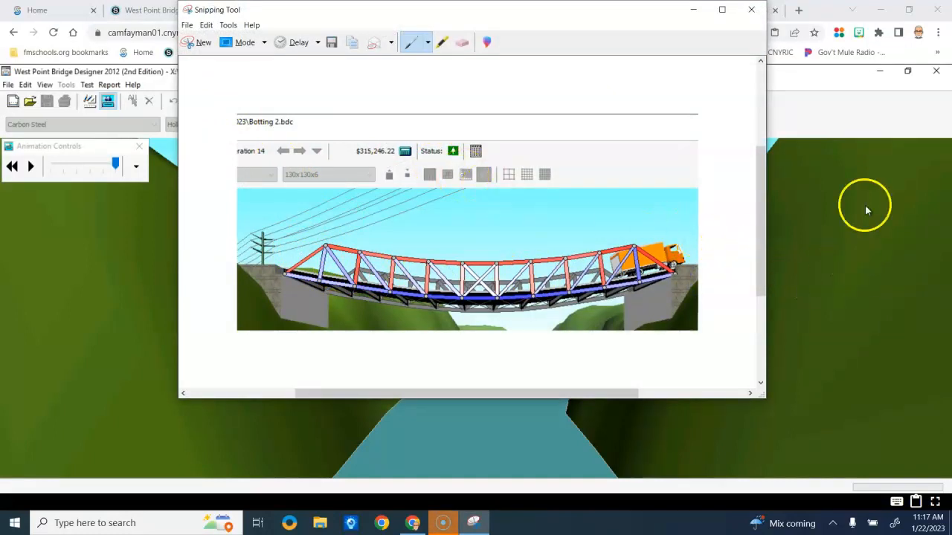
left_click(207, 25)
left_click(217, 41)
- Recopy the load test snip and paste it under the Load Test Animation heading in the assignment document
left_click(465, 523)
left_click(341, 10)
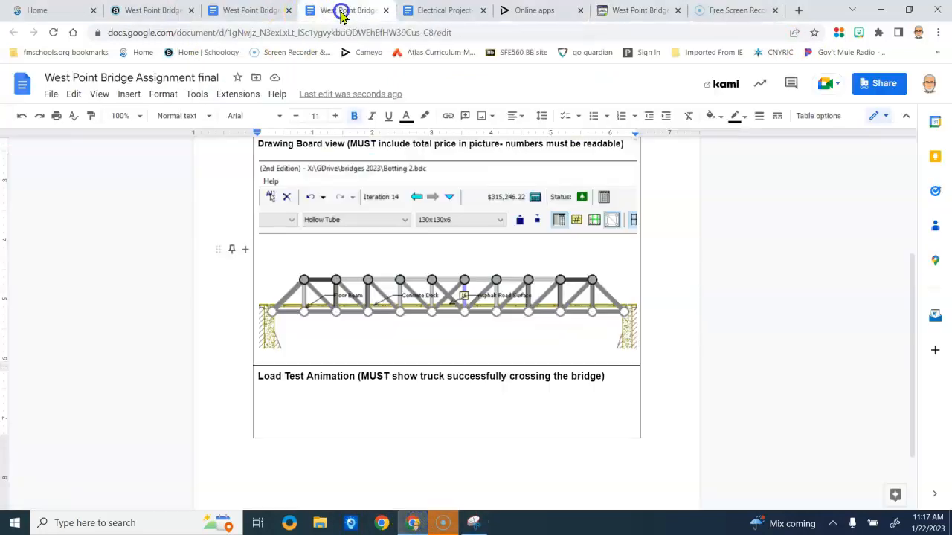
left_click(342, 395)
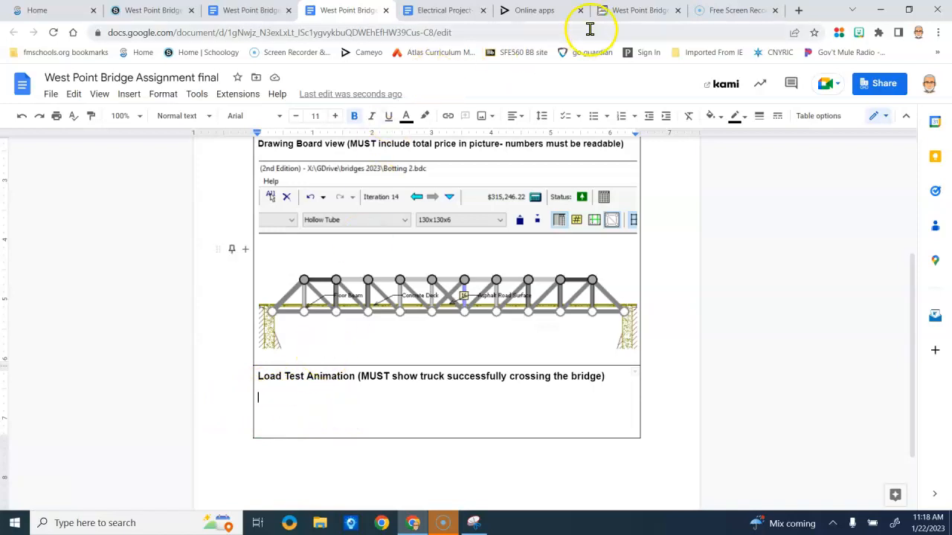
left_click(474, 523)
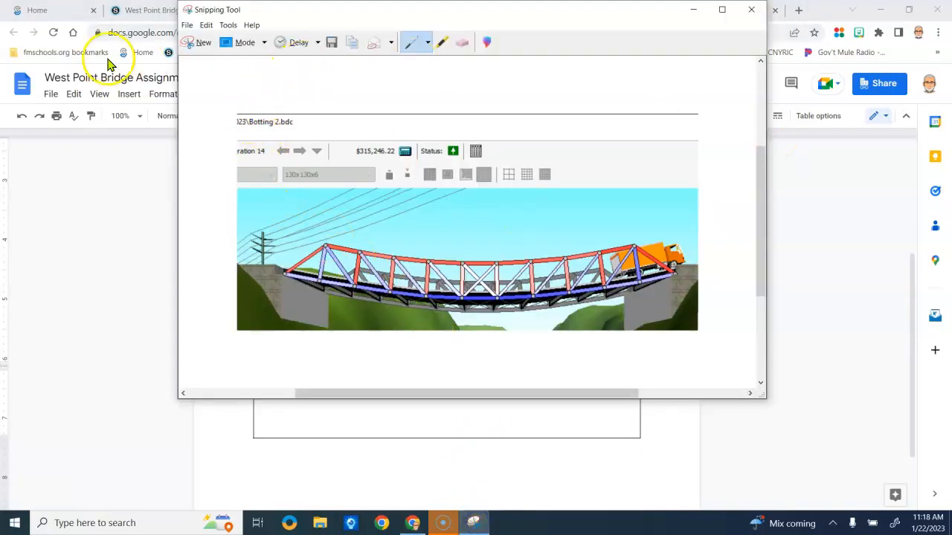
left_click(206, 24)
left_click(223, 38)
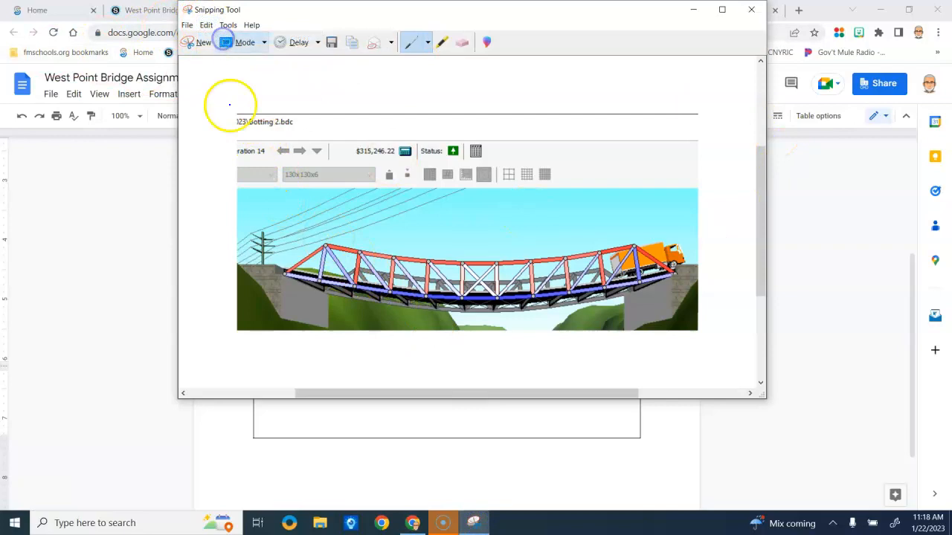
left_click(412, 524)
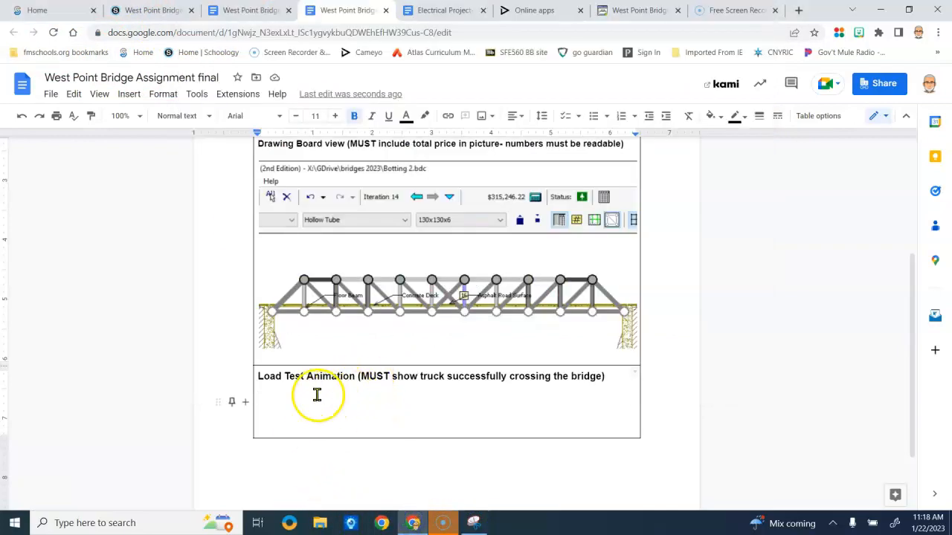
key("ctrl+v")
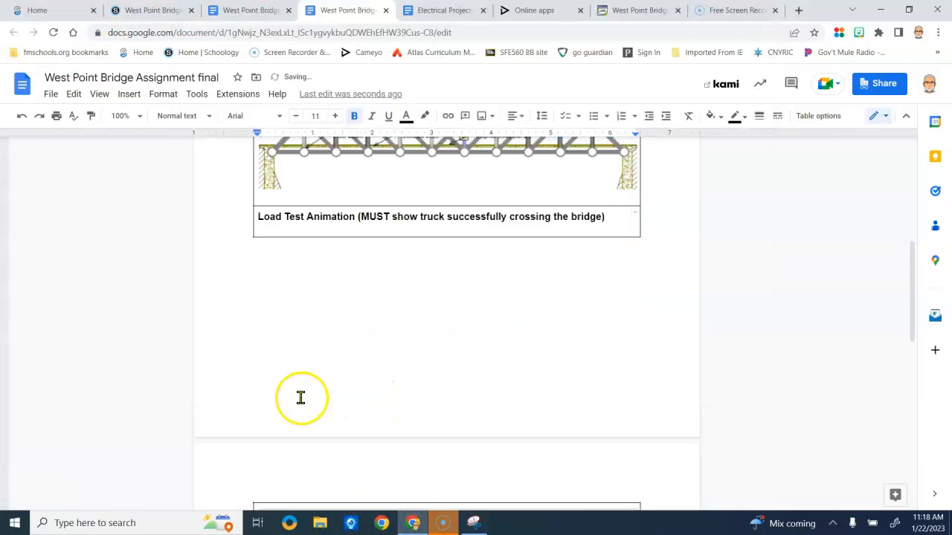
scroll(302, 412, "up", 3)
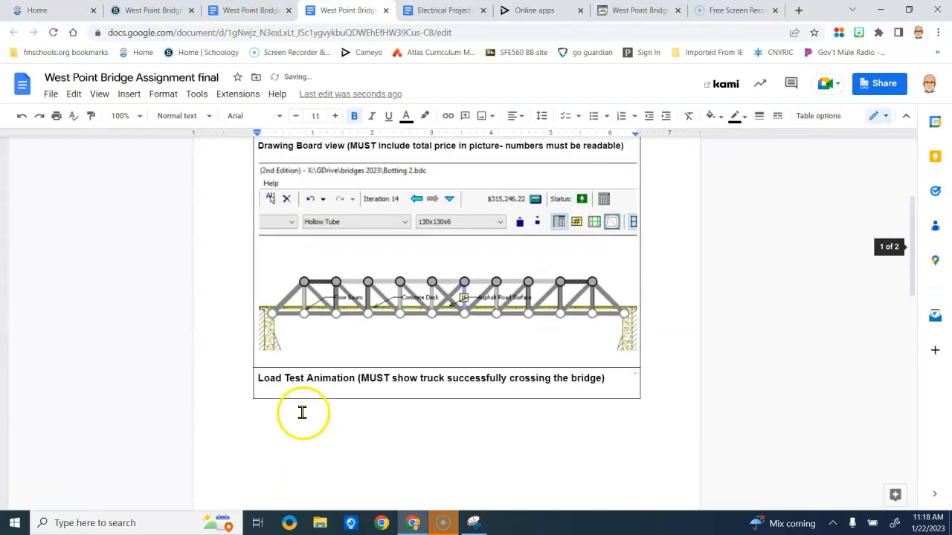
scroll(302, 412, "down", 6)
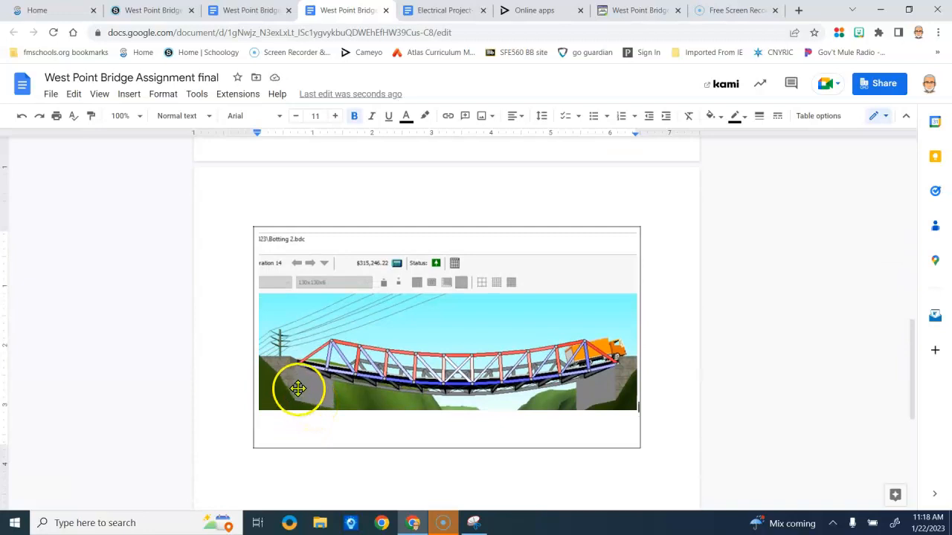
- Remove a blank line between the Enter Your Name box and the Total cost of working Bridge box
scroll(319, 366, "up", 8)
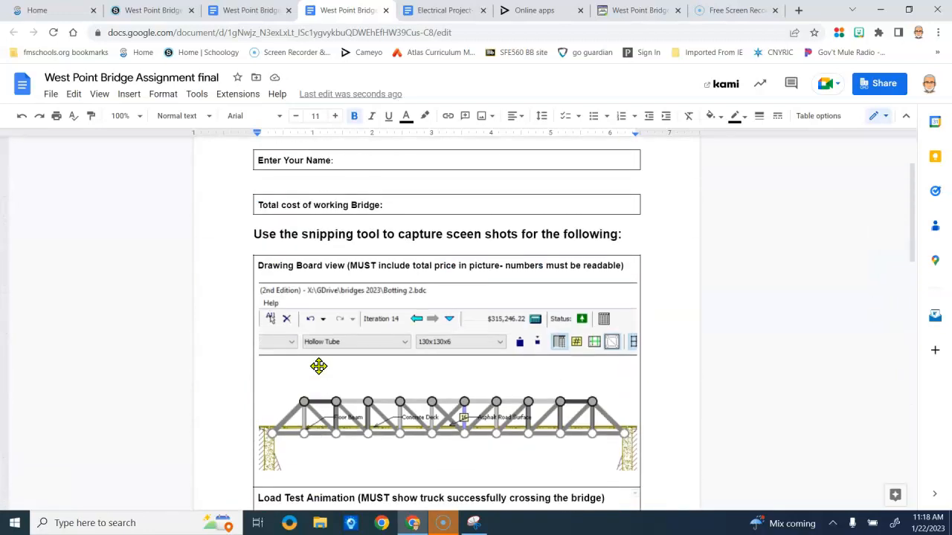
scroll(318, 365, "up", 1)
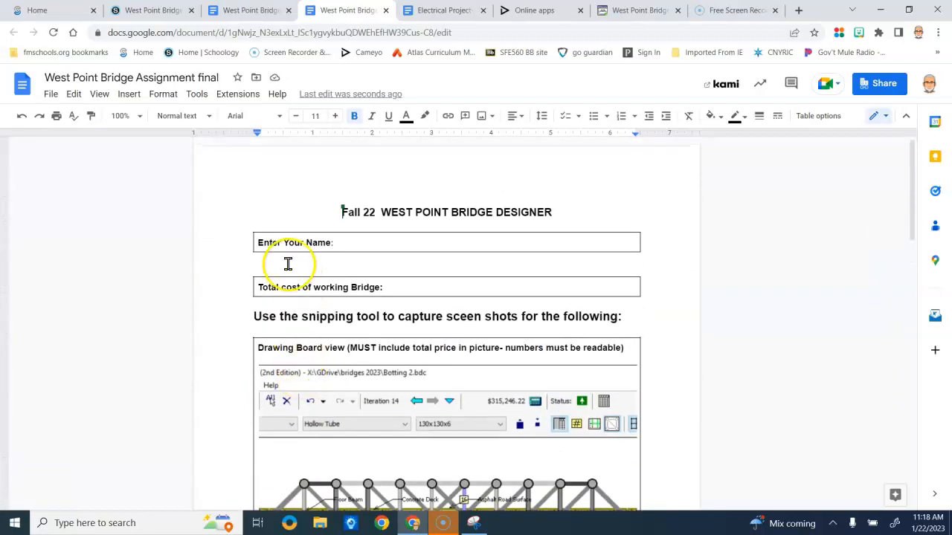
left_click(289, 263)
scroll(268, 338, "down", 10)
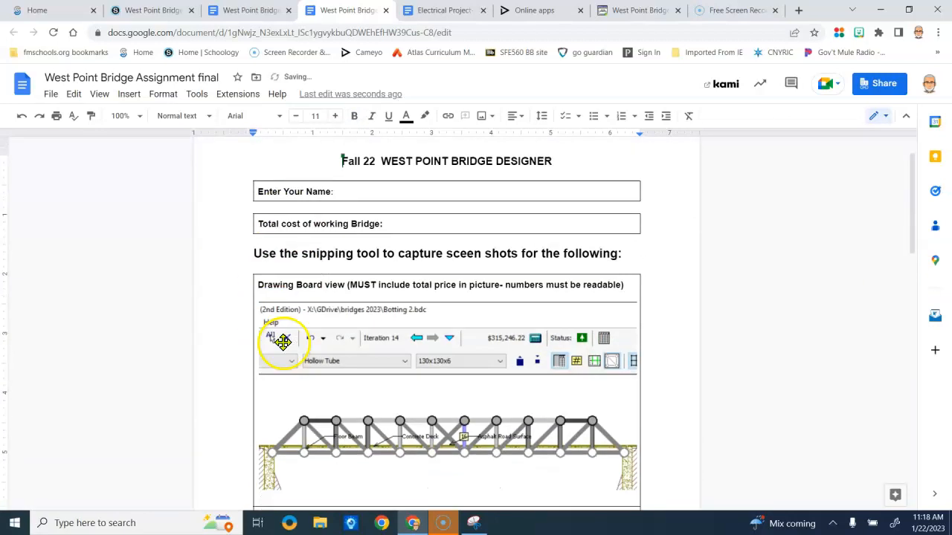